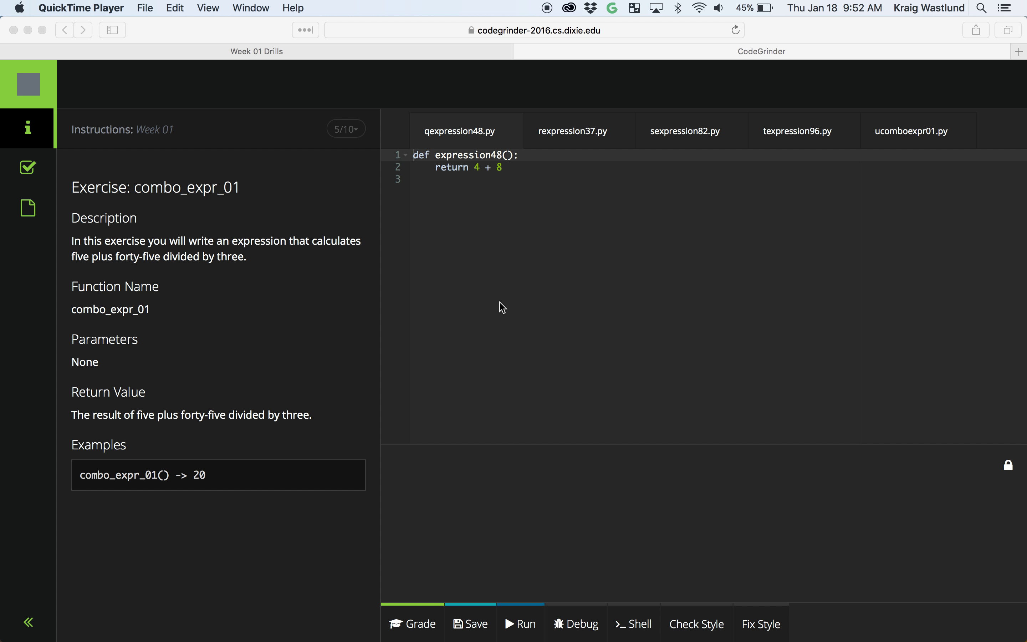
Open the Combo1 exercise of the Week 01 drills and show its ucomboexpr01.py file
{"action": "mouse_move", "coordinate": [883, 58]}
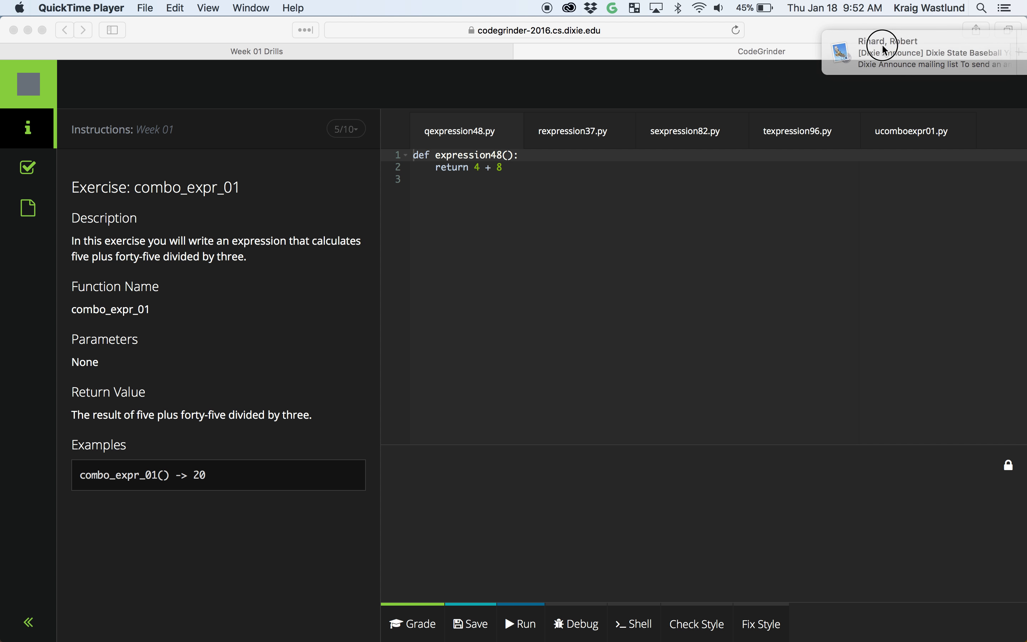
{"action": "left_click", "coordinate": [487, 280]}
{"action": "left_click", "coordinate": [354, 135]}
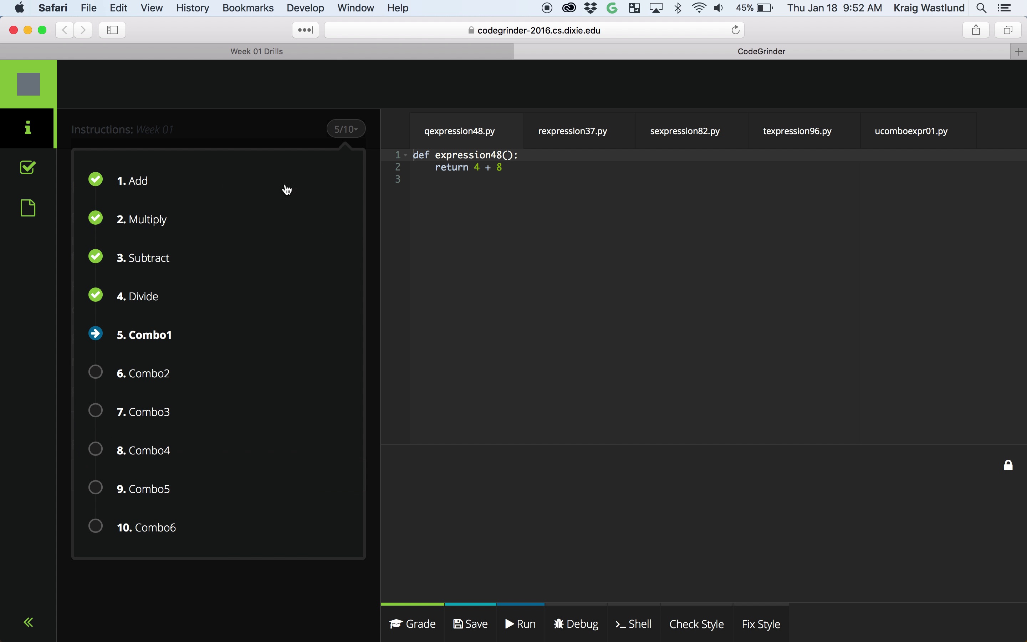
{"action": "left_click", "coordinate": [149, 339]}
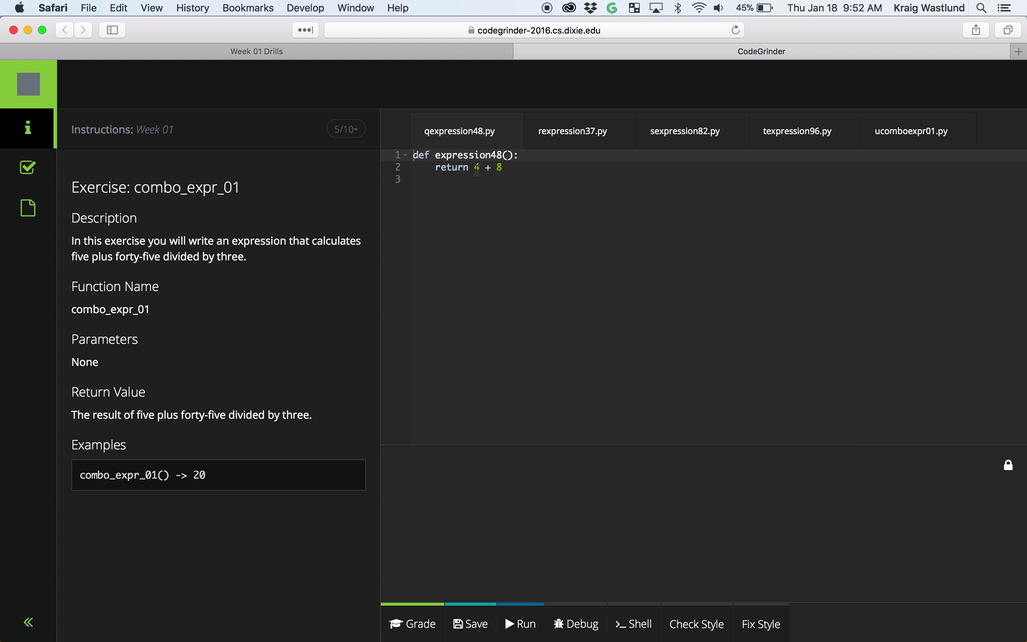
{"action": "left_click", "coordinate": [913, 132]}
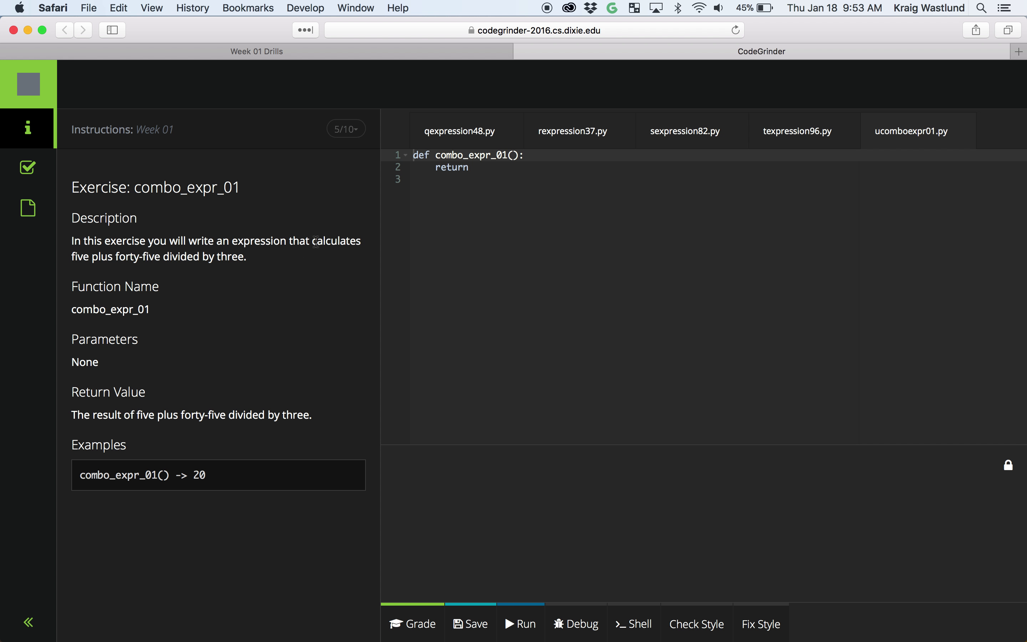
Complete the return line of combo_expr_01 with the deliberately wrong expression 5 + 45 -- 3
{"action": "left_click", "coordinate": [502, 170]}
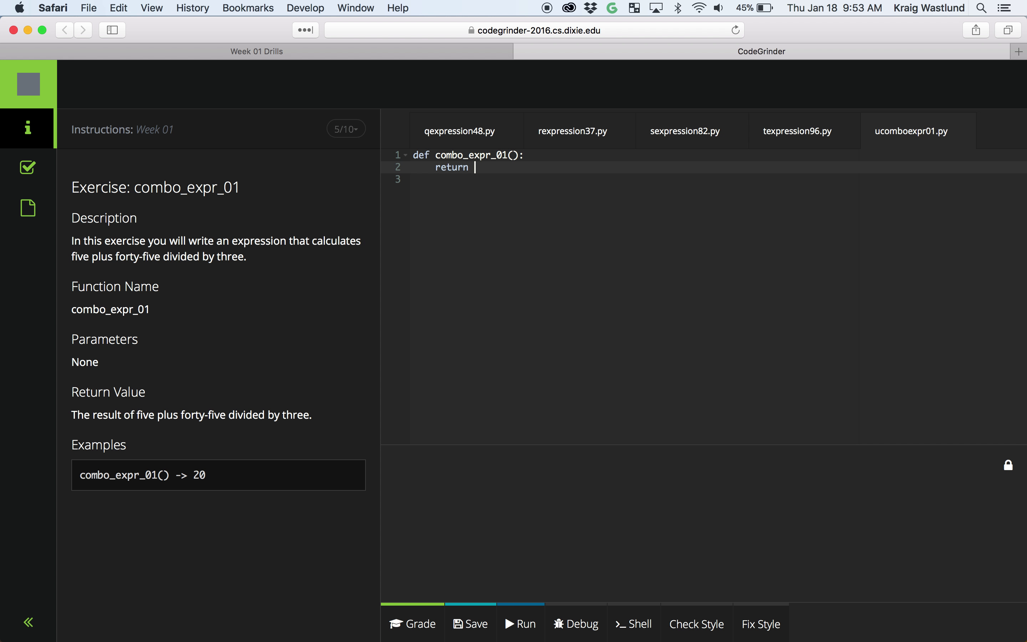
{"action": "type", "text": "5 + 45 / 3"}
{"action": "left_click", "coordinate": [521, 168]}
{"action": "key", "text": "BackSpace"}
{"action": "type", "text": "-- 3"}
Grade the combo_expr_01 solution and examine the assertion error in the test output
{"action": "left_click", "coordinate": [396, 622]}
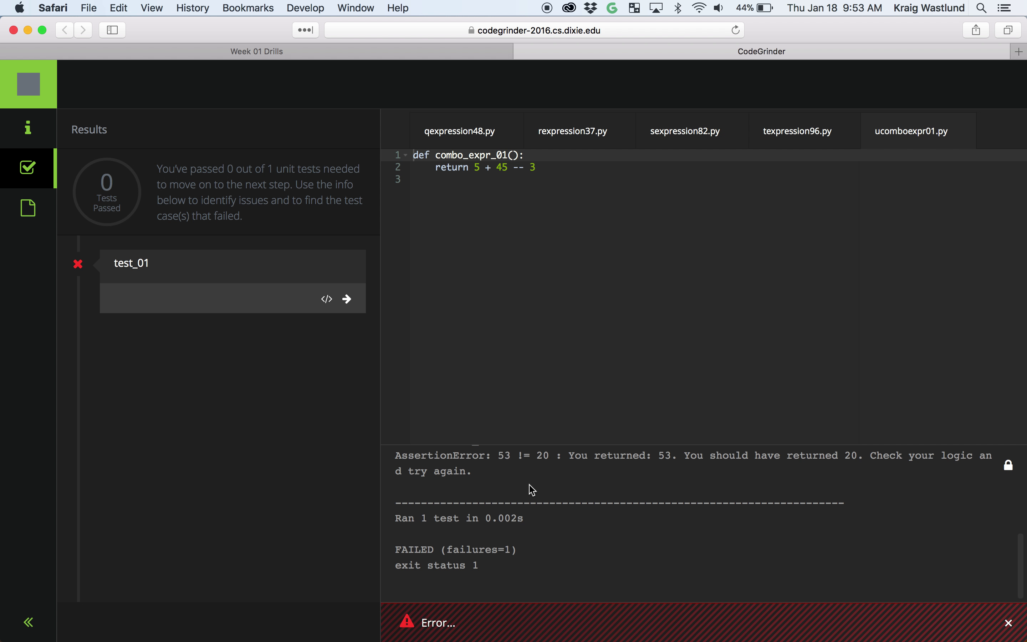
{"action": "left_click", "coordinate": [664, 457]}
{"action": "left_click", "coordinate": [850, 457]}
{"action": "left_click", "coordinate": [594, 267]}
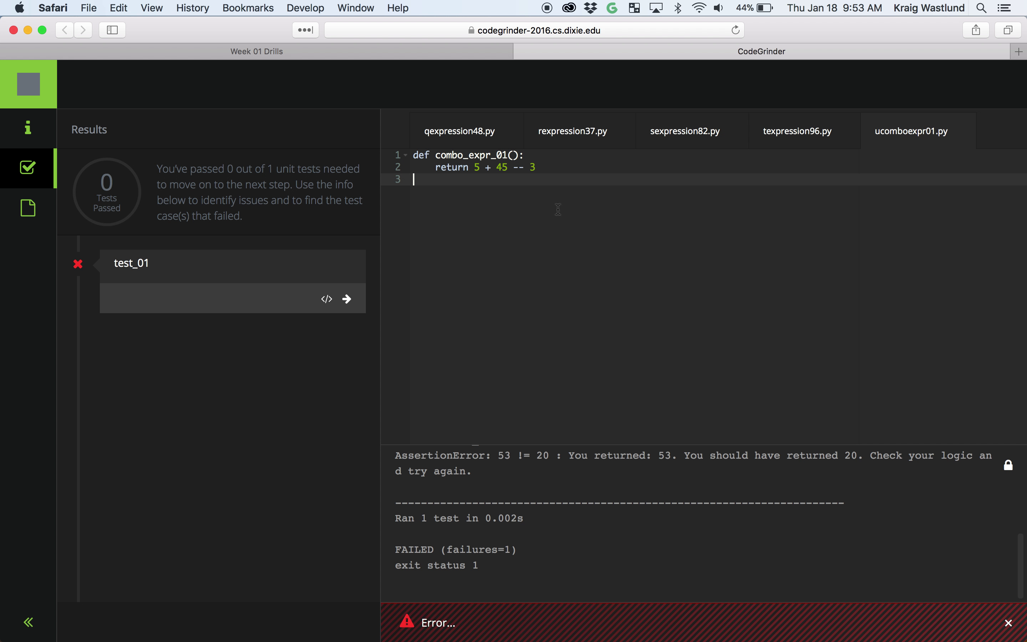
Bring back the exercise instructions and copy both lines of the combo_expr_01 function
{"action": "left_click", "coordinate": [30, 132]}
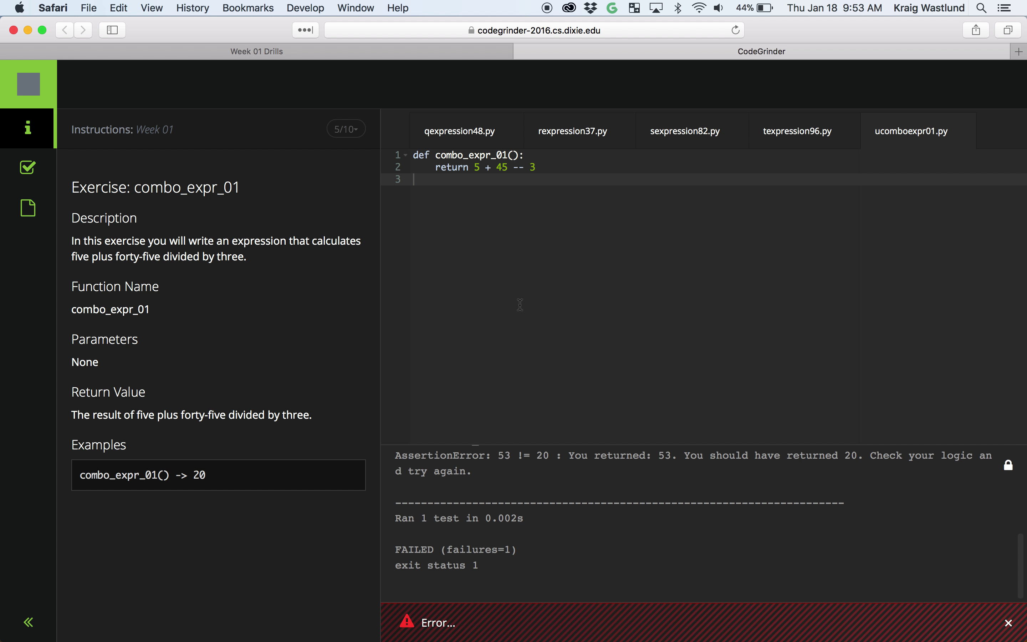
{"action": "left_click_drag", "start_coordinate": [542, 163], "coordinate": [362, 156]}
{"action": "left_click", "coordinate": [523, 177]}
{"action": "left_click_drag", "start_coordinate": [539, 169], "coordinate": [368, 156]}
{"action": "key", "text": "super+c"}
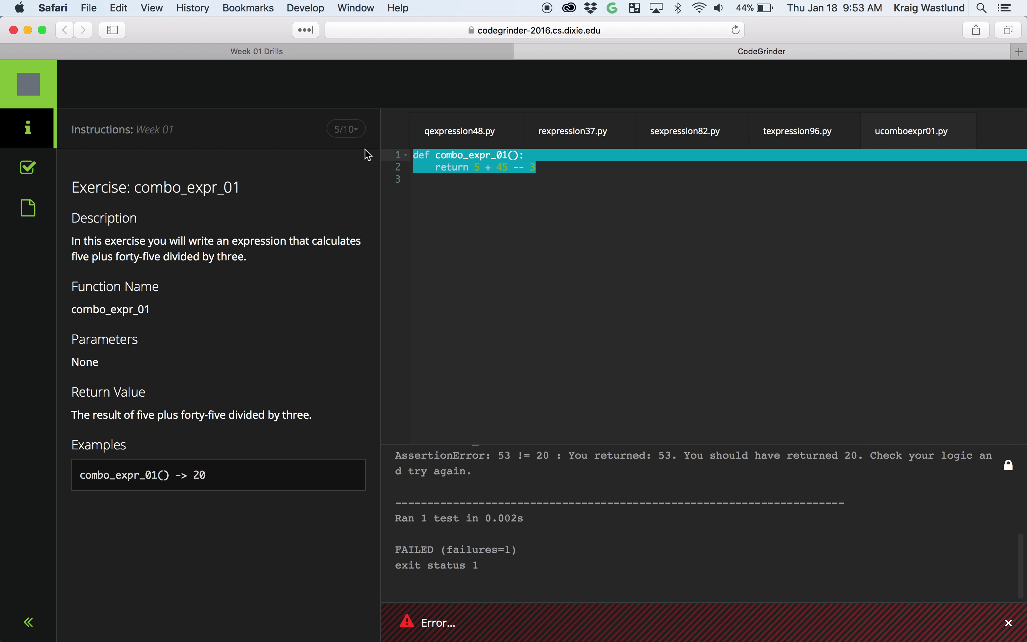
Switch to Slack, paste the copied function into the message to yourself and turn it into a code snippet
{"action": "mouse_move", "coordinate": [547, 624]}
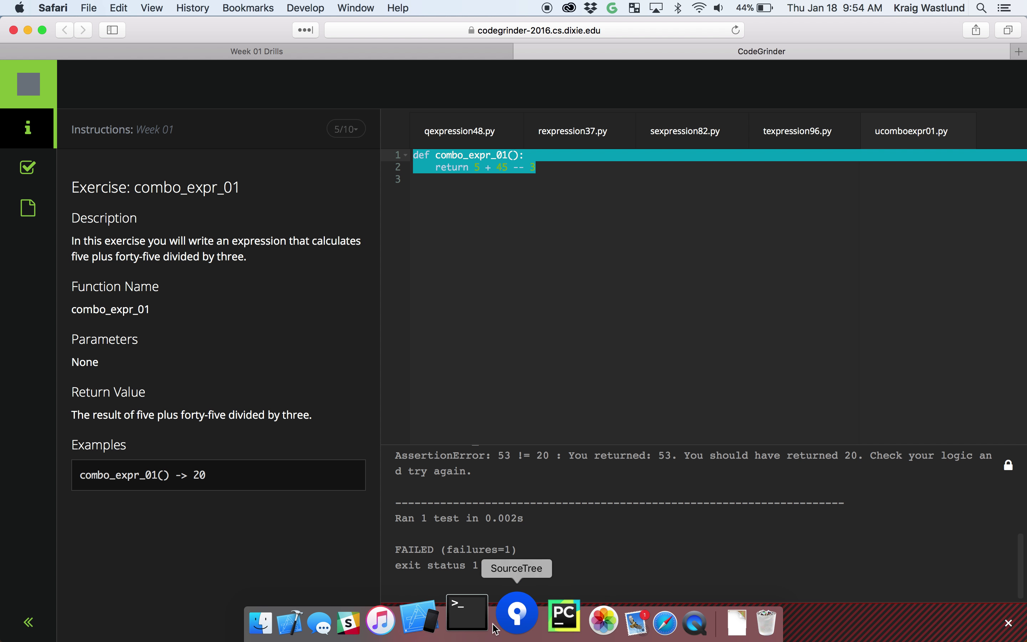
{"action": "left_click", "coordinate": [388, 623]}
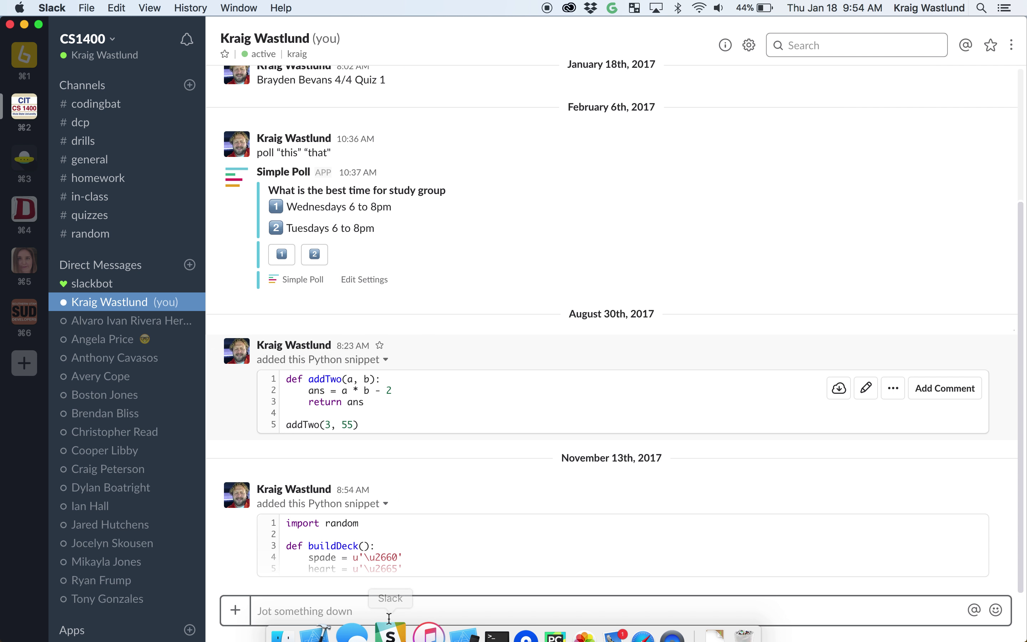
{"action": "left_click", "coordinate": [319, 611]}
{"action": "type", "text": "def combo_expr_01():     return 5 + 15 -- 3"}
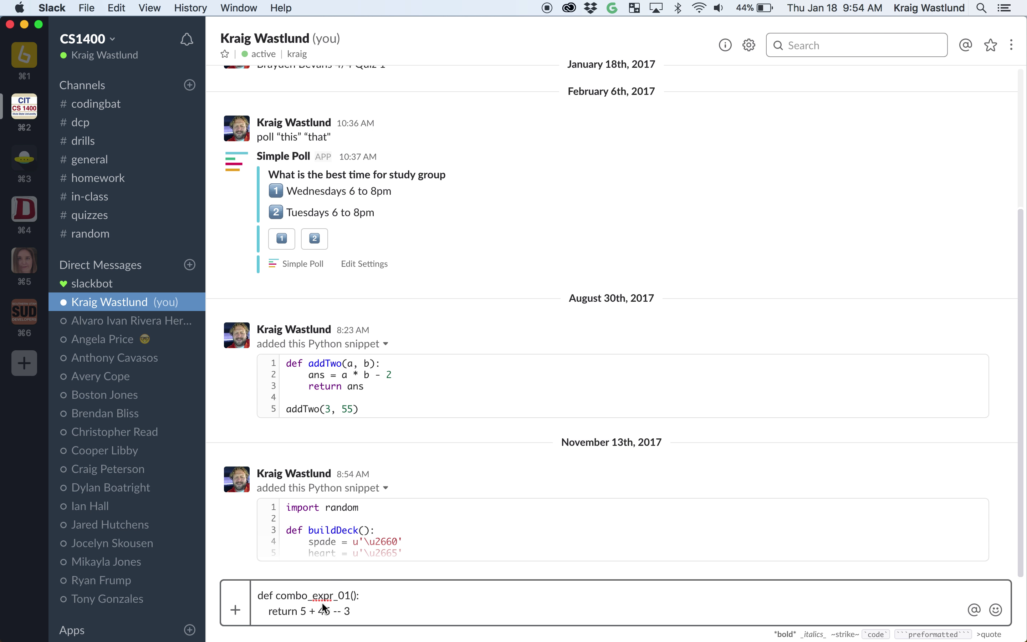
{"action": "key", "text": "super+shift+Return"}
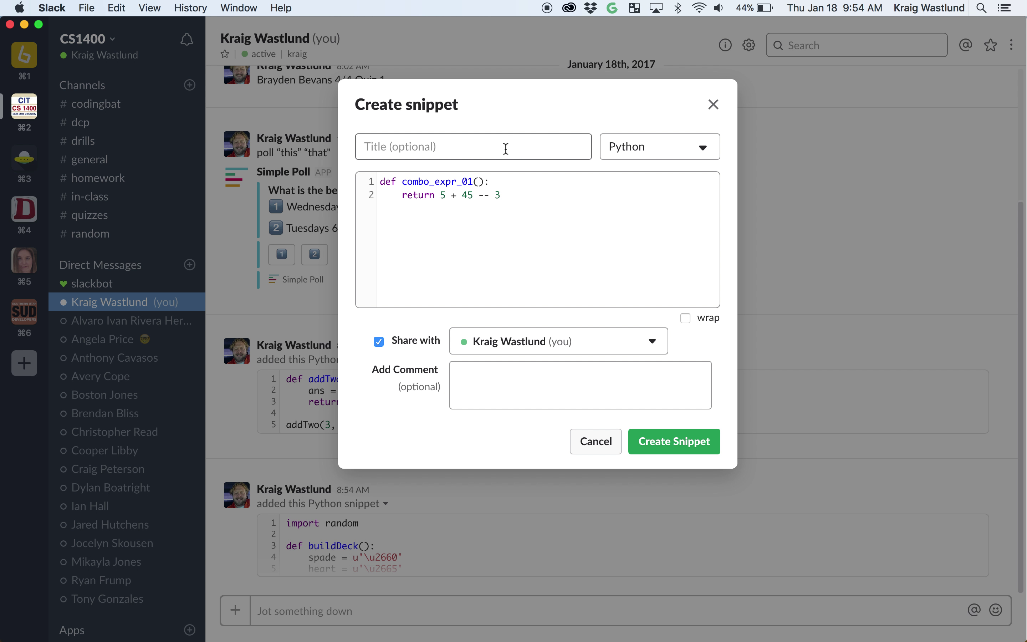
Title the snippet "drills 01 help??", keep Python as its type and create it
{"action": "type", "text": "drills 01 help??"}
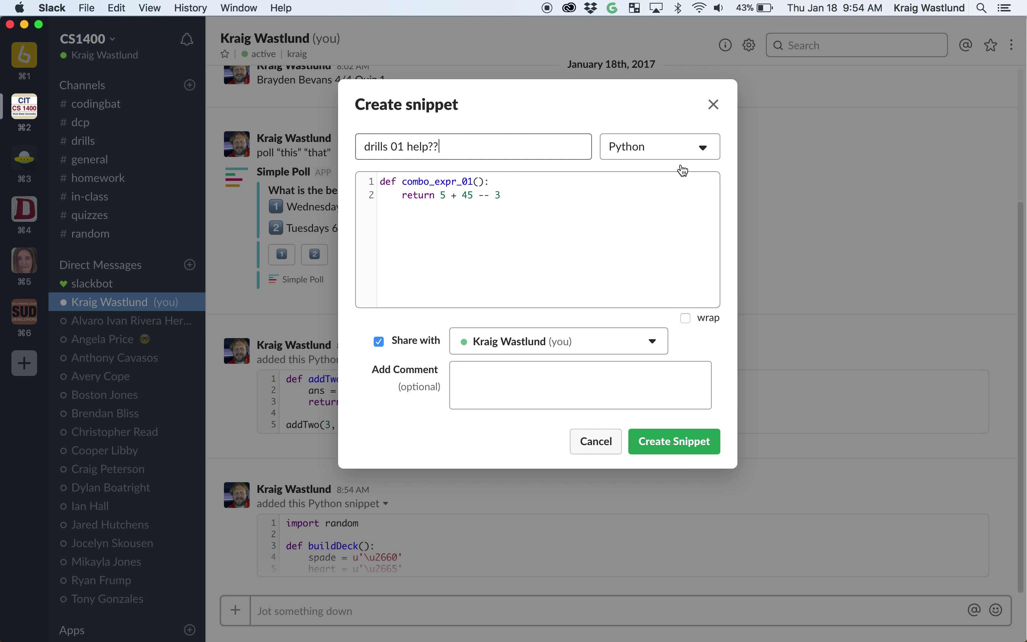
{"action": "left_click", "coordinate": [697, 153]}
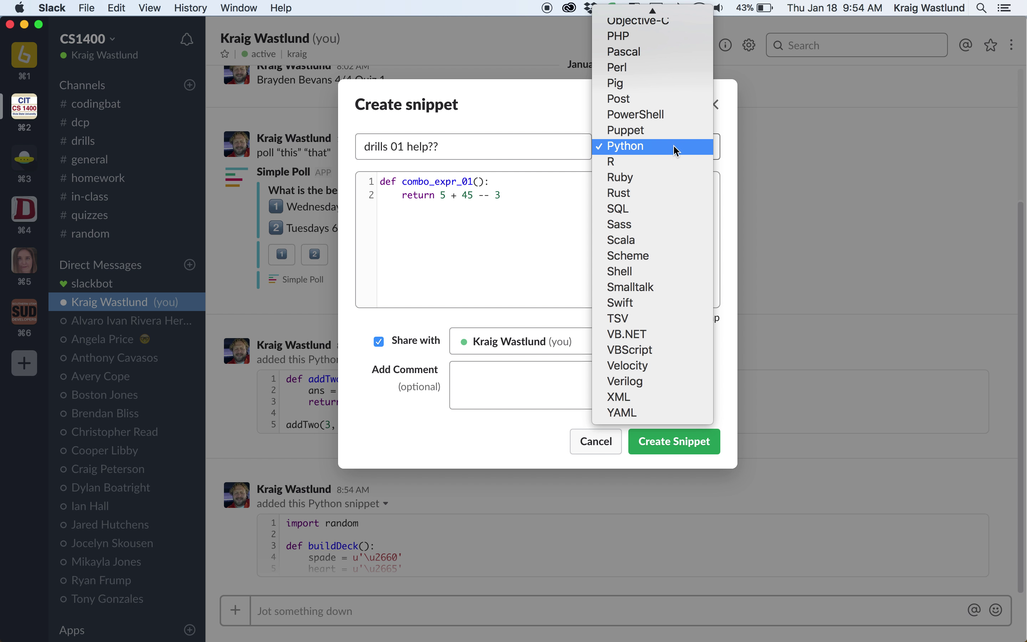
{"action": "left_click", "coordinate": [676, 151]}
{"action": "left_click", "coordinate": [653, 441]}
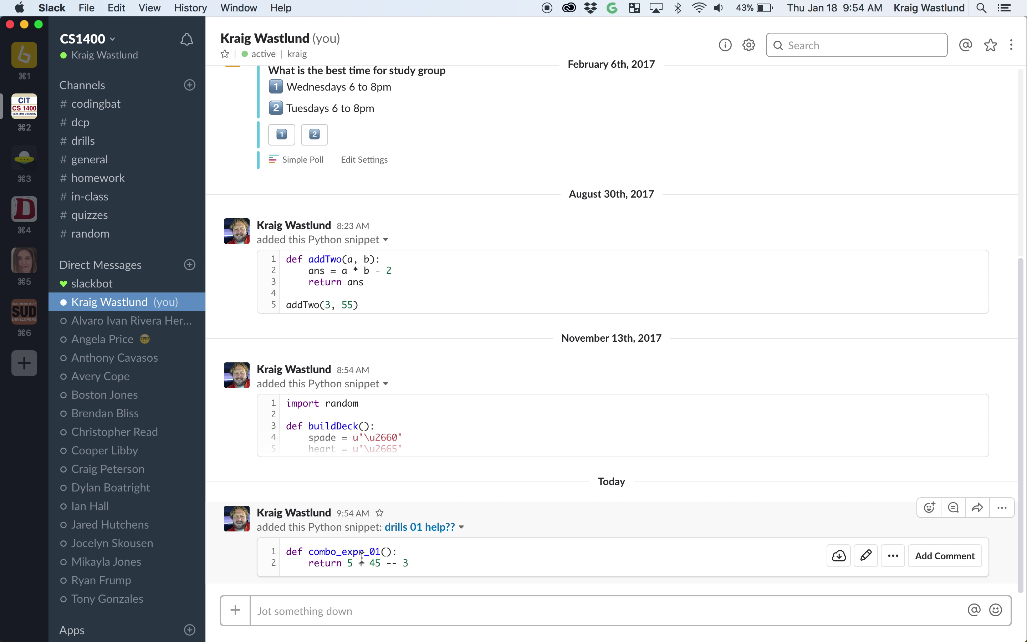
{"action": "left_click", "coordinate": [337, 604]}
{"action": "key", "text": "super+v"}
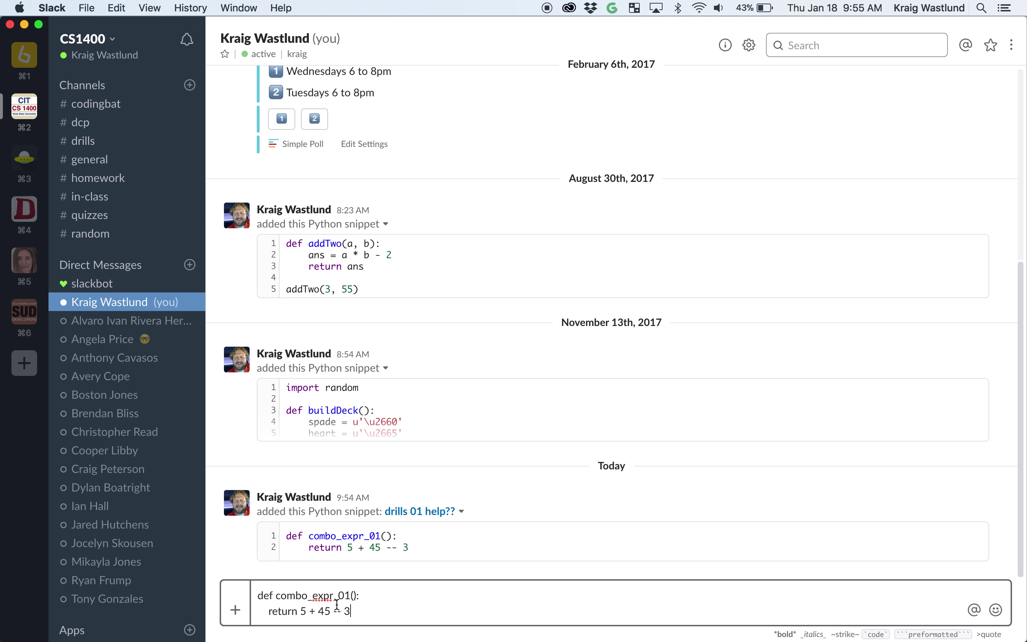
{"action": "key", "text": "BackSpace"}
{"action": "key", "text": "super+a"}
{"action": "key", "text": "BackSpace"}
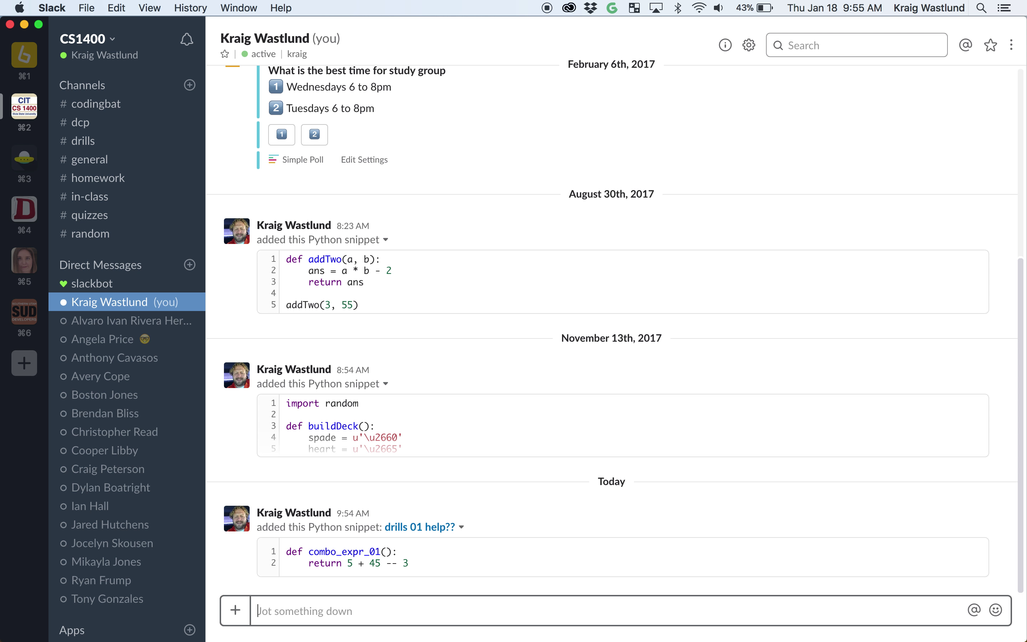
Switch to Safari, copy the full combo_expr_01 instructions from the exercise title through the example, and return to Slack
{"action": "key", "text": "super+Tab"}
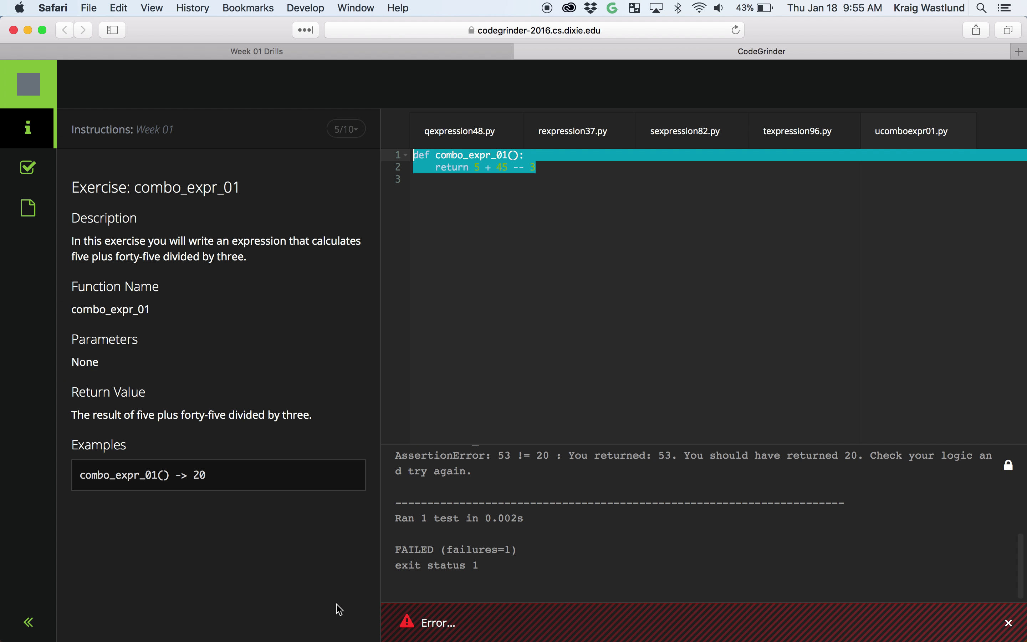
{"action": "left_click", "coordinate": [584, 355]}
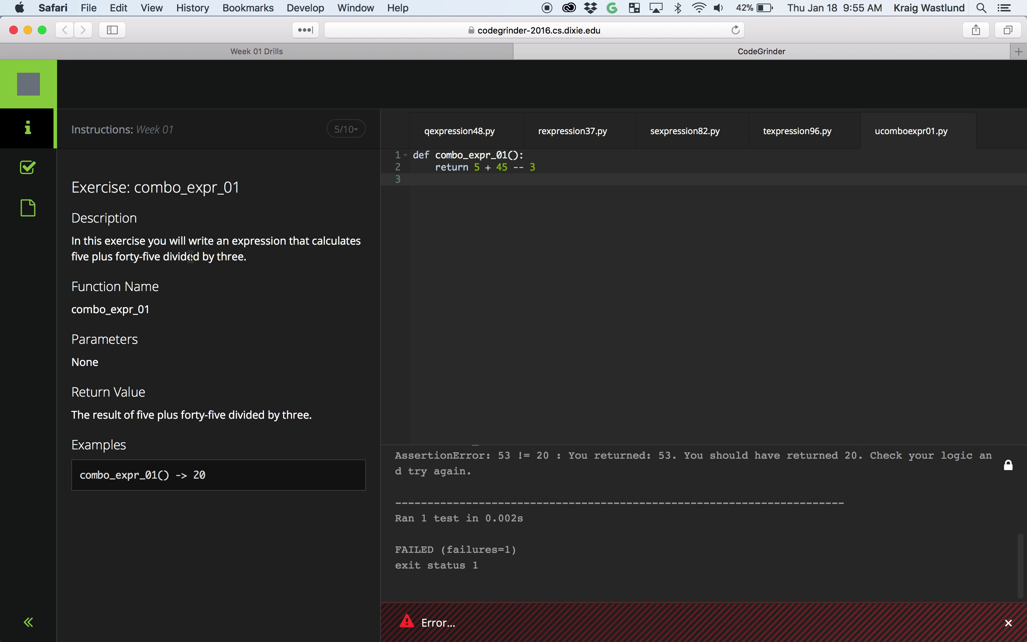
{"action": "left_click_drag", "start_coordinate": [71, 186], "coordinate": [226, 479]}
{"action": "key", "text": "super+c"}
{"action": "key", "text": "super+Tab"}
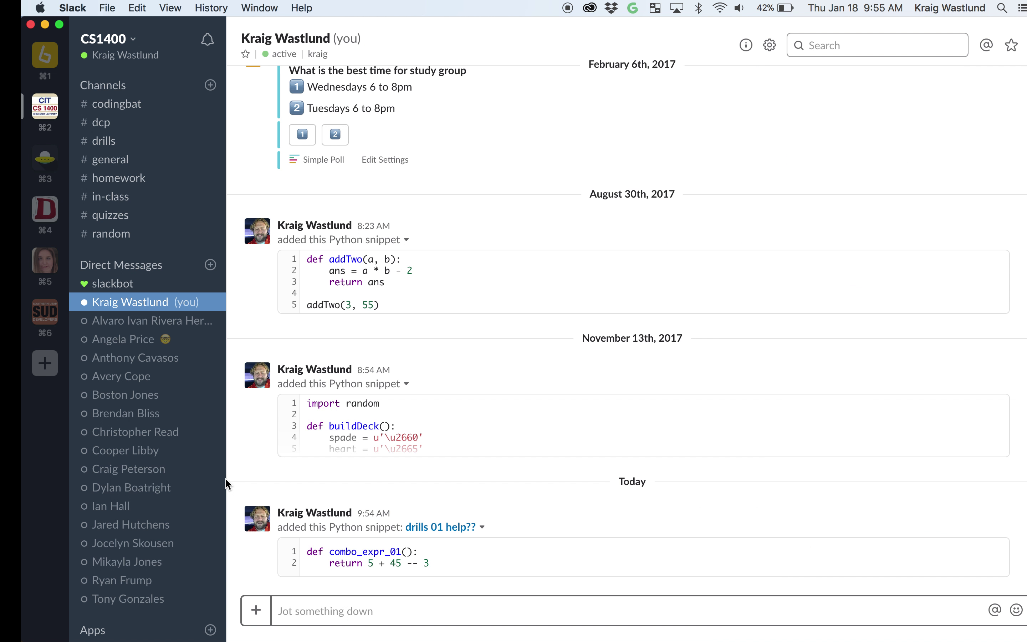
Paste the exercise instructions into a new untitled snippet, set its type to Plain Text and create it
{"action": "left_click", "coordinate": [342, 606]}
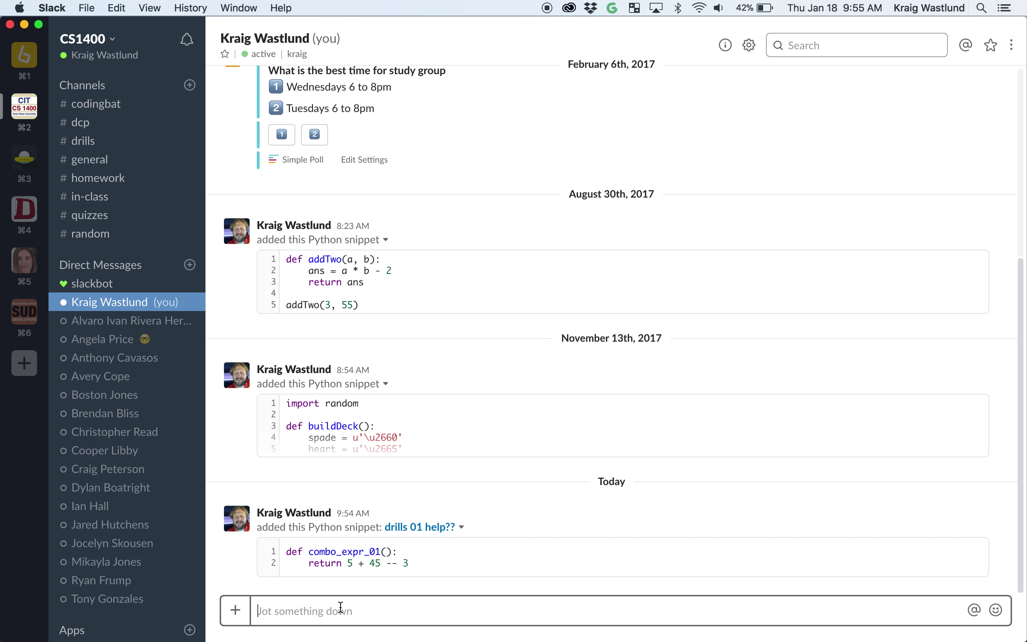
{"action": "key", "text": "super+v"}
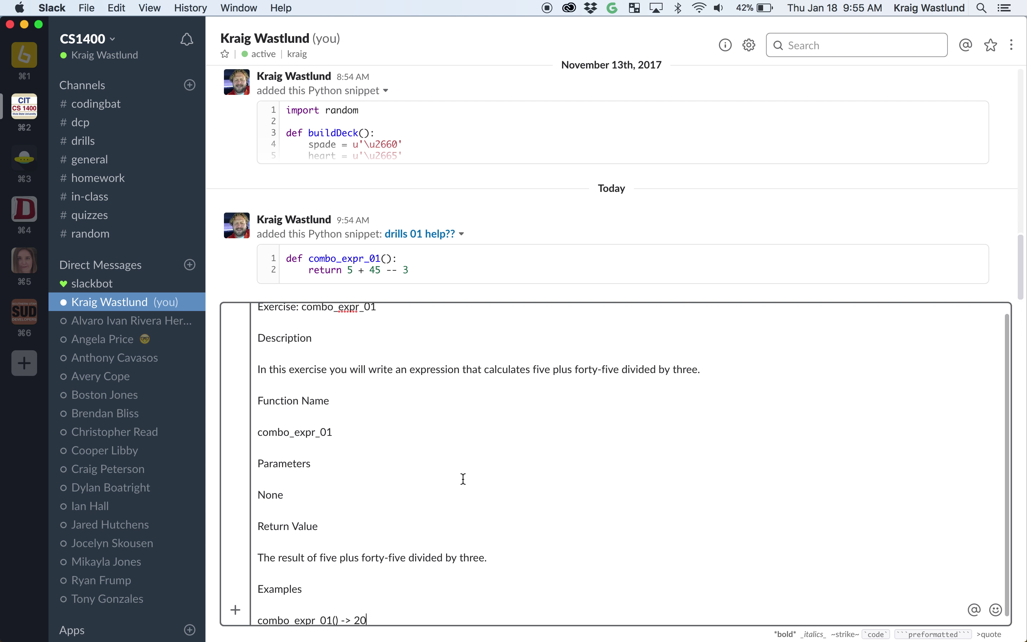
{"action": "scroll", "coordinate": [463, 479], "scroll_direction": "up", "scroll_amount": 2}
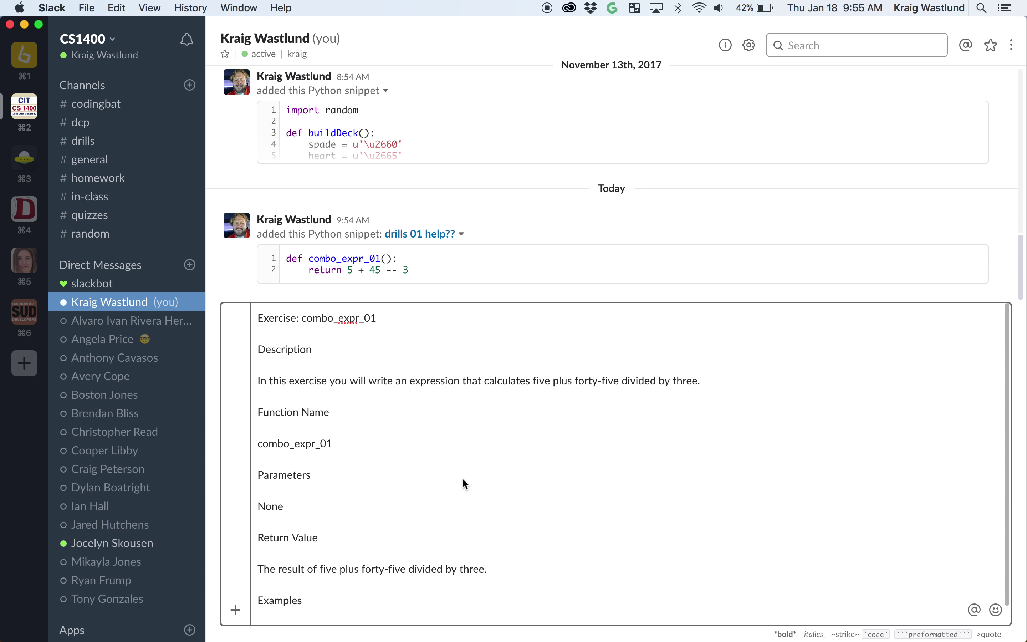
{"action": "key", "text": "super+shift+Return"}
{"action": "left_click", "coordinate": [707, 157]}
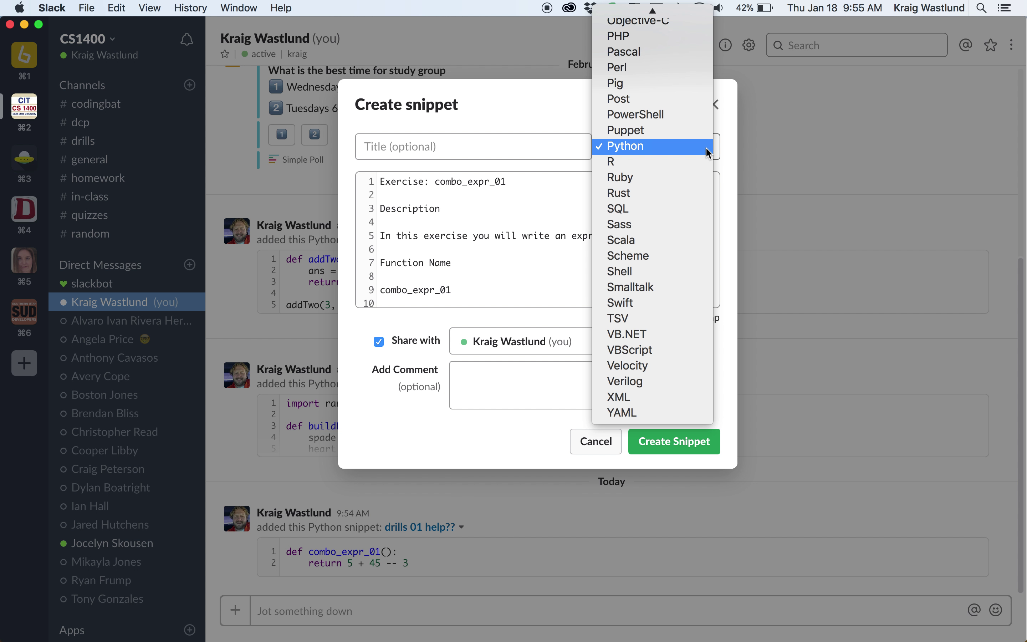
{"action": "scroll", "coordinate": [708, 153], "scroll_direction": "up", "scroll_amount": 10}
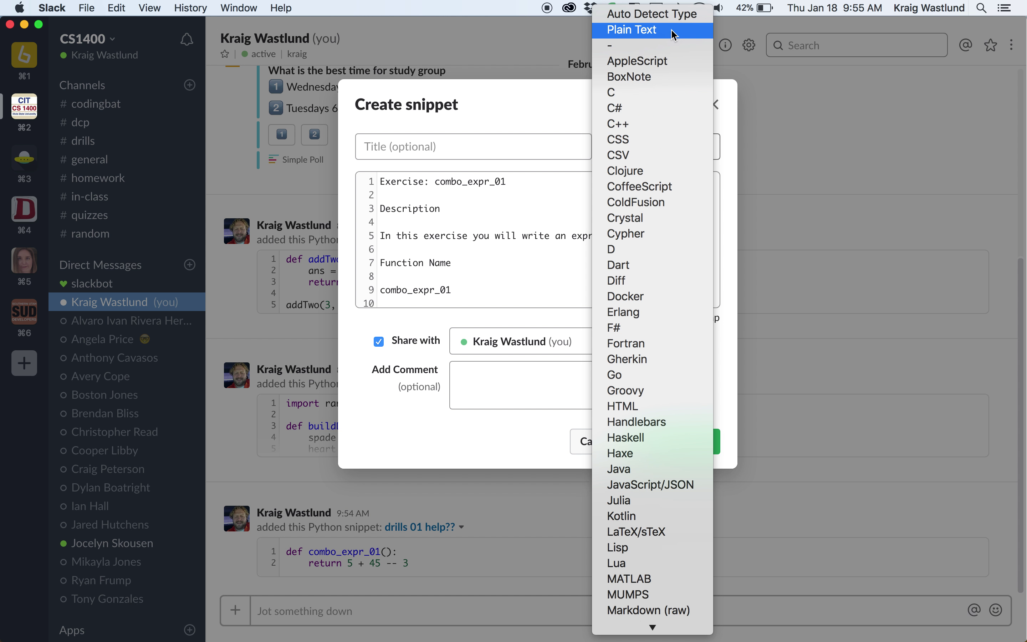
{"action": "left_click", "coordinate": [674, 32]}
{"action": "left_click", "coordinate": [659, 439]}
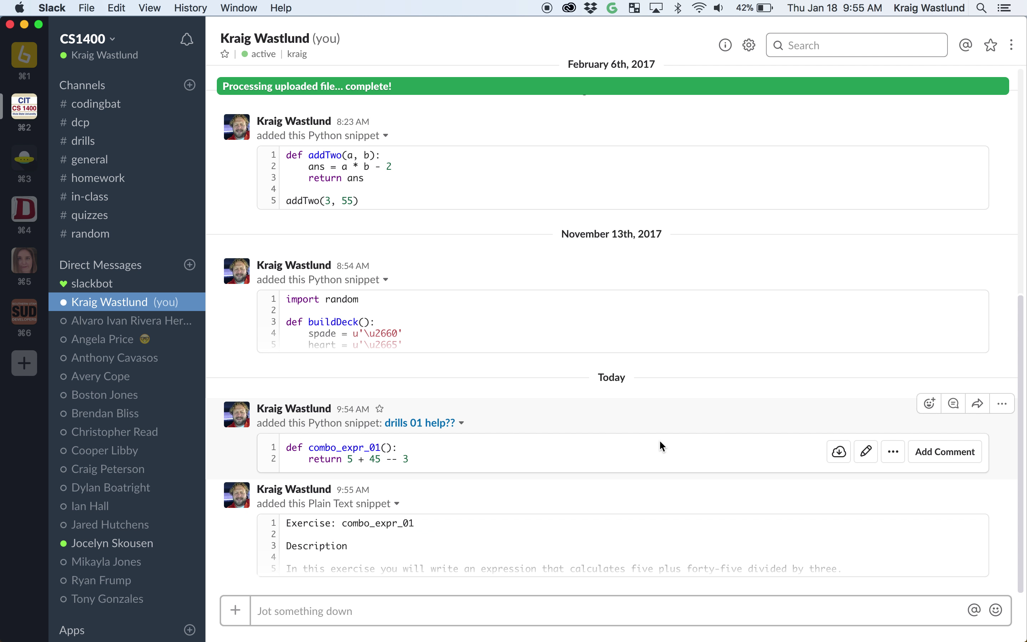
Expand the Plain Text snippet with the exercise instructions and delete it permanently
{"action": "left_click", "coordinate": [457, 546]}
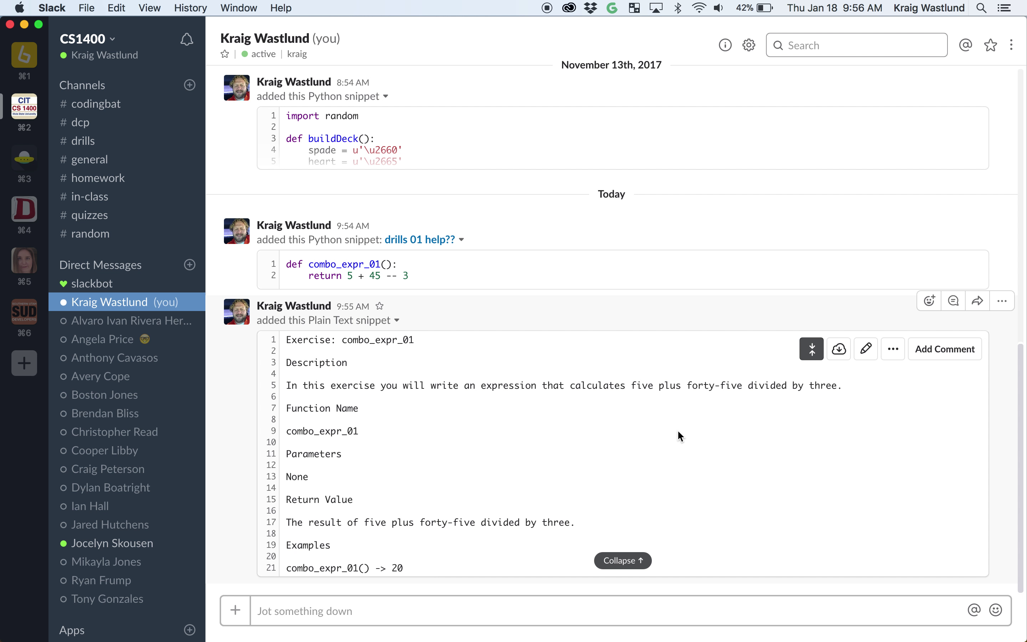
{"action": "left_click", "coordinate": [891, 350]}
{"action": "left_click", "coordinate": [770, 526]}
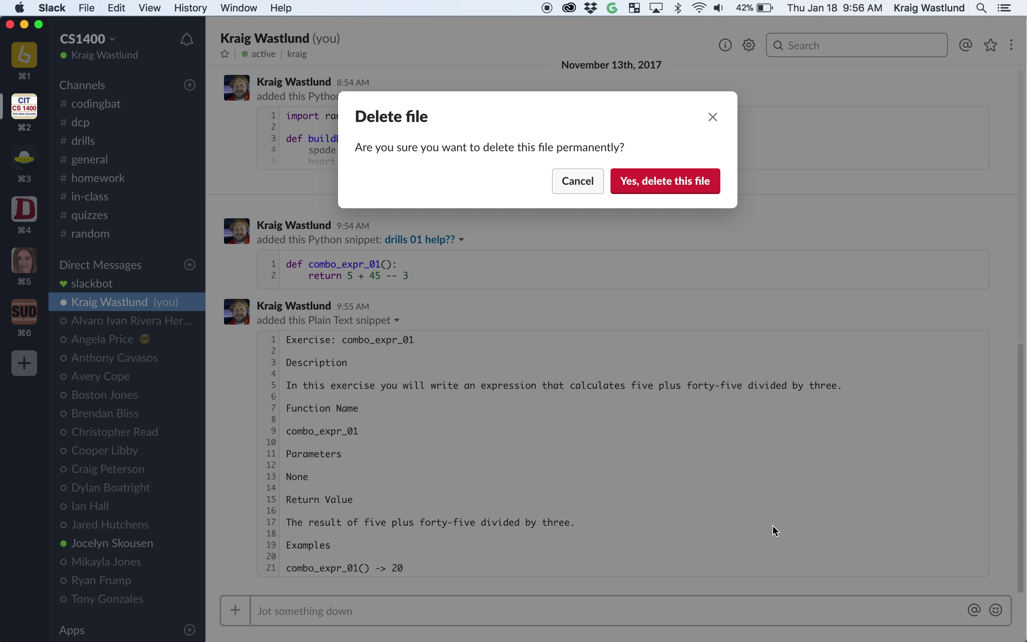
{"action": "left_click", "coordinate": [678, 193]}
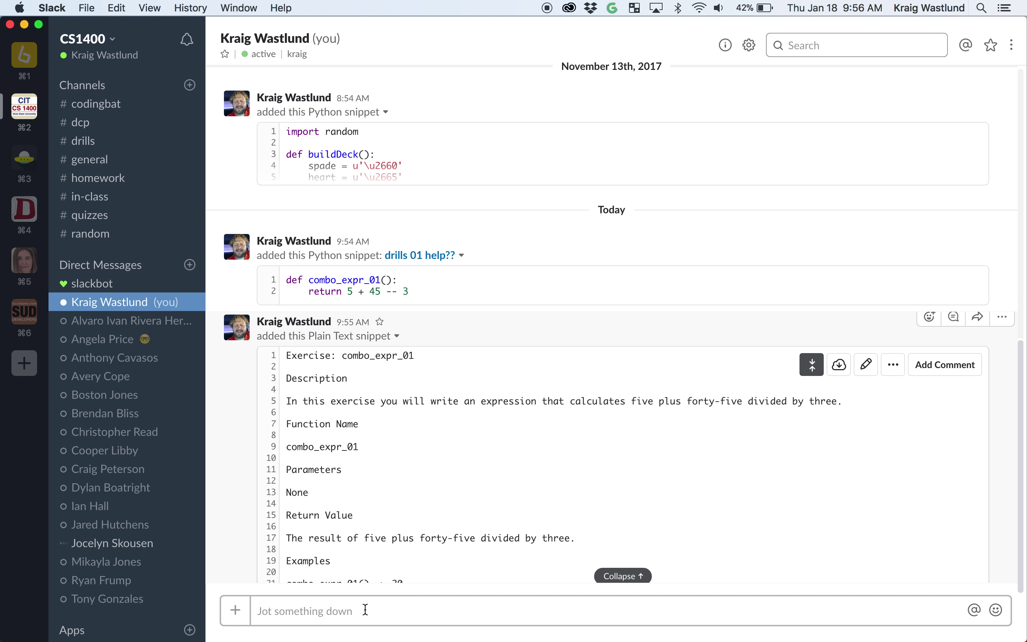
Paste the copied exercise instructions into the message to yourself and send them as an ordinary message
{"action": "left_click", "coordinate": [360, 611]}
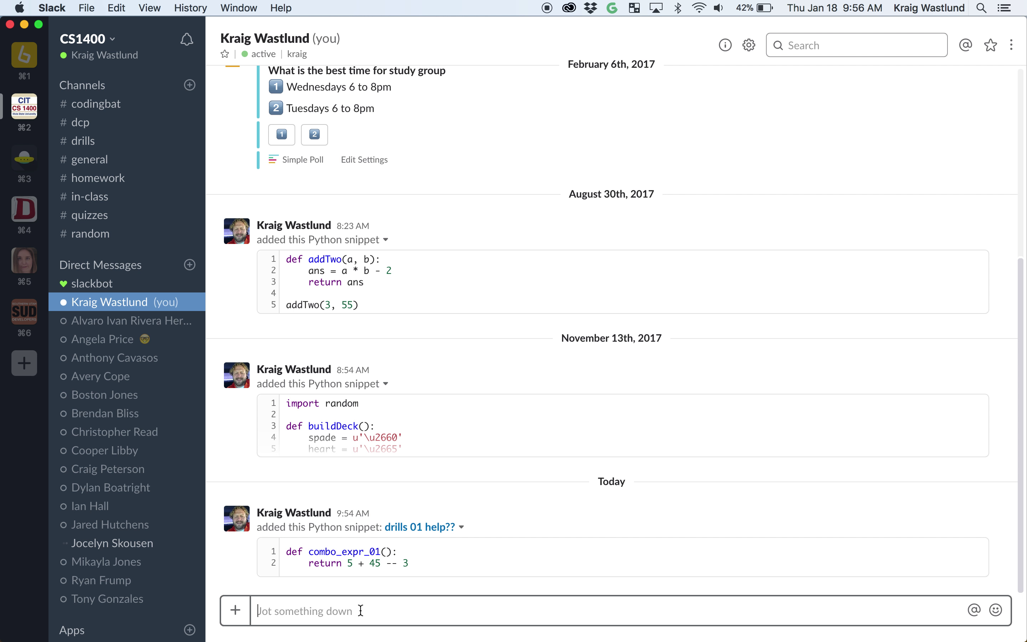
{"action": "key", "text": "super+v"}
{"action": "key", "text": "Return"}
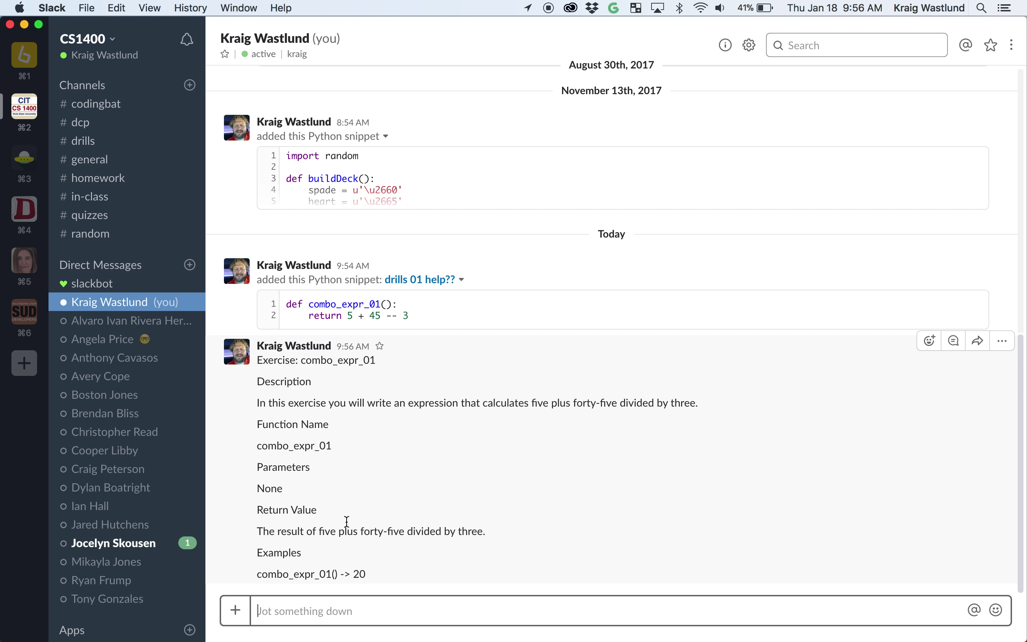
Switch back to Safari and take a screenshot of the combo_expr_01 instructions area
{"action": "key", "text": "ctrl+Right"}
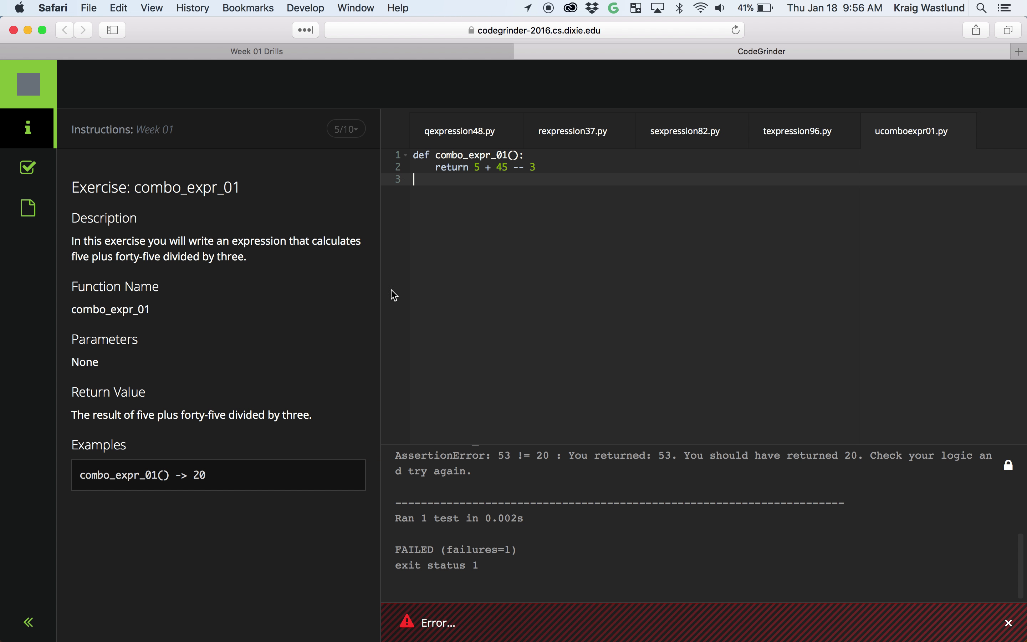
{"action": "key", "text": "super+shift+4"}
{"action": "left_click_drag", "start_coordinate": [50, 140], "coordinate": [393, 549]}
{"action": "left_click_drag", "start_coordinate": [537, 167], "coordinate": [394, 155]}
{"action": "left_click", "coordinate": [547, 225]}
{"action": "mouse_move", "coordinate": [520, 637]}
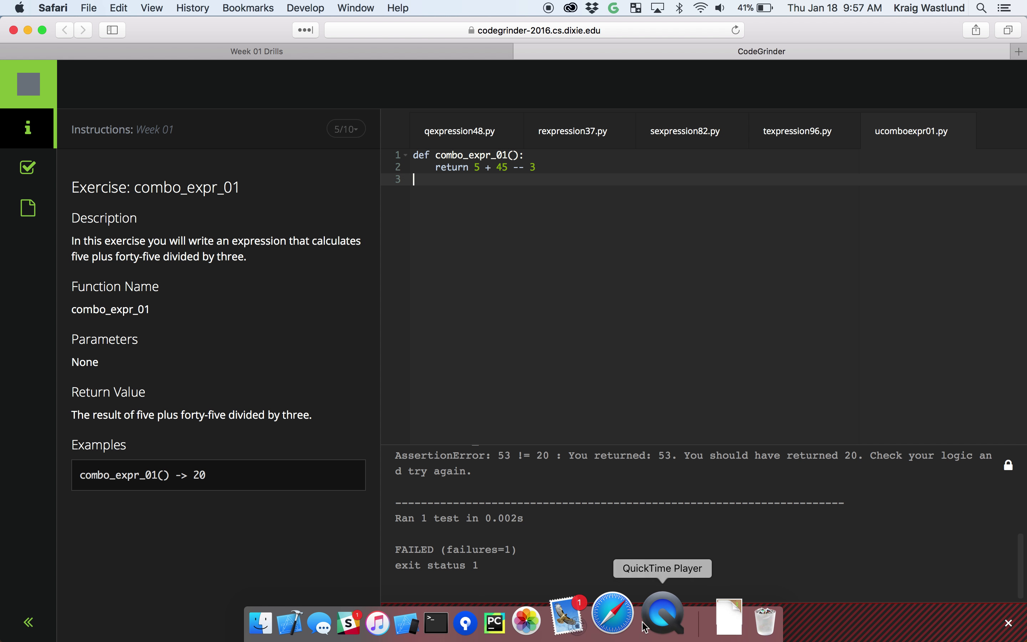